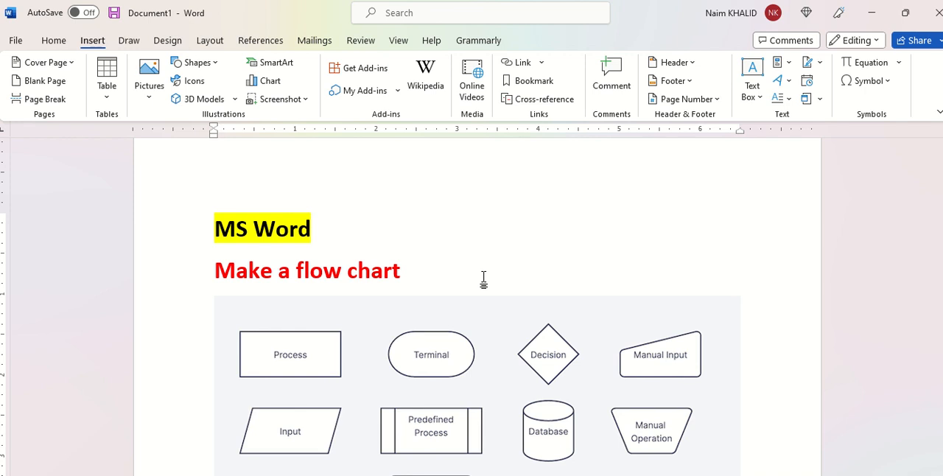
# Examine the reference picture of flowchart symbols from the process shape to the off-page reference
pyautogui.scroll(-5, 483, 278)
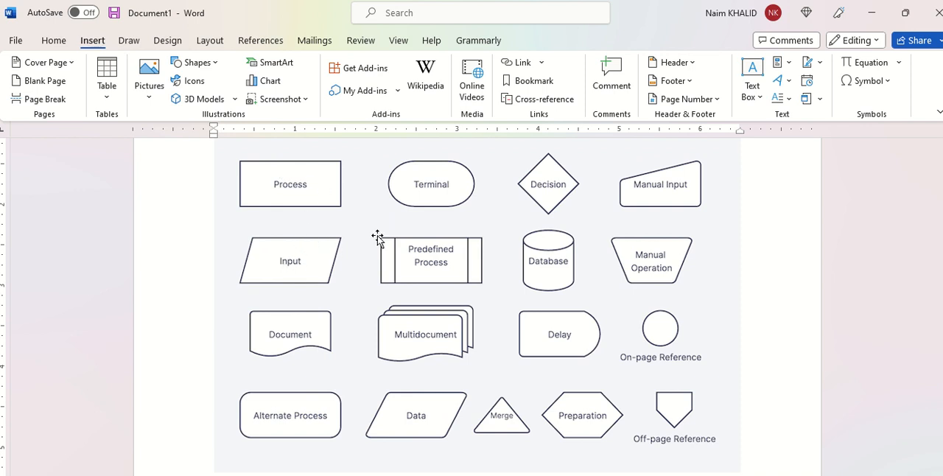
pyautogui.click(284, 331)
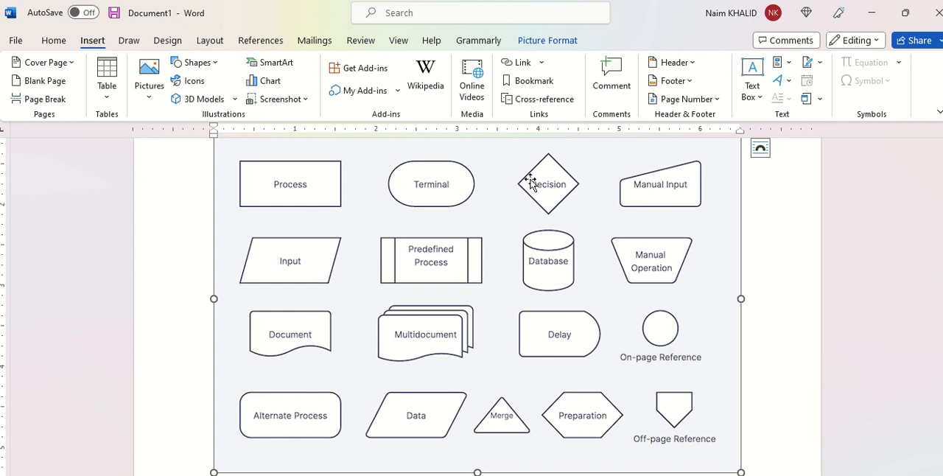
pyautogui.scroll(2, 584, 194)
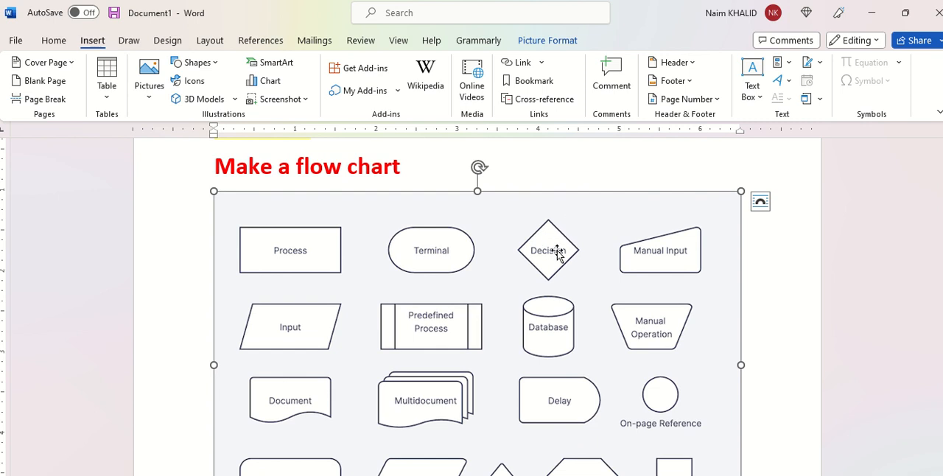
pyautogui.scroll(-3, 558, 253)
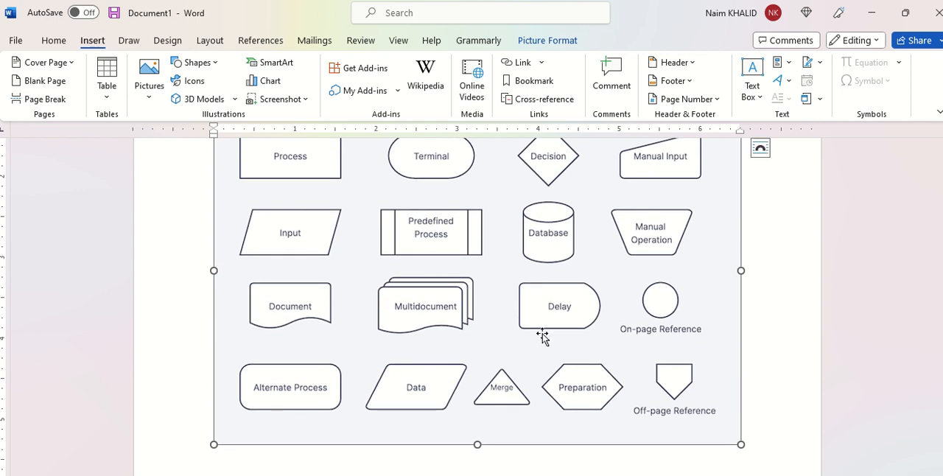
pyautogui.scroll(3, 488, 254)
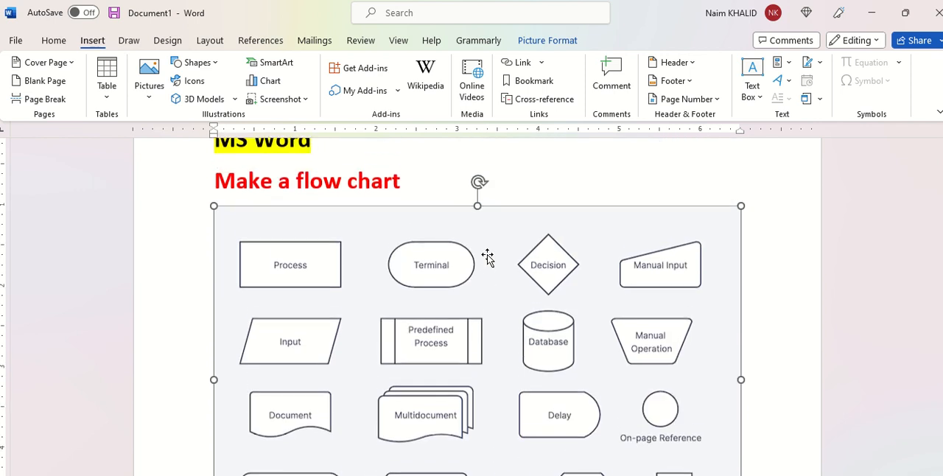
# Insert a page break after the "Make a flow chart" heading, leaving blank space below it
pyautogui.click(411, 183)
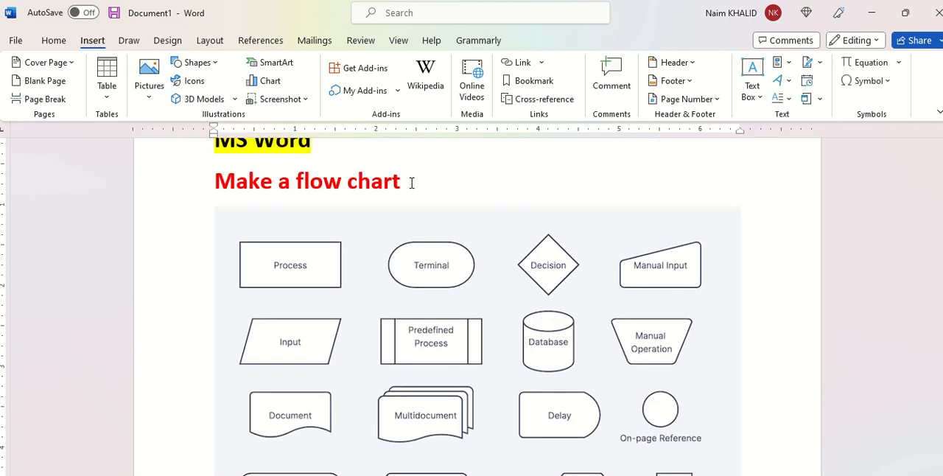
pyautogui.hotkey('ctrl', 'Return')
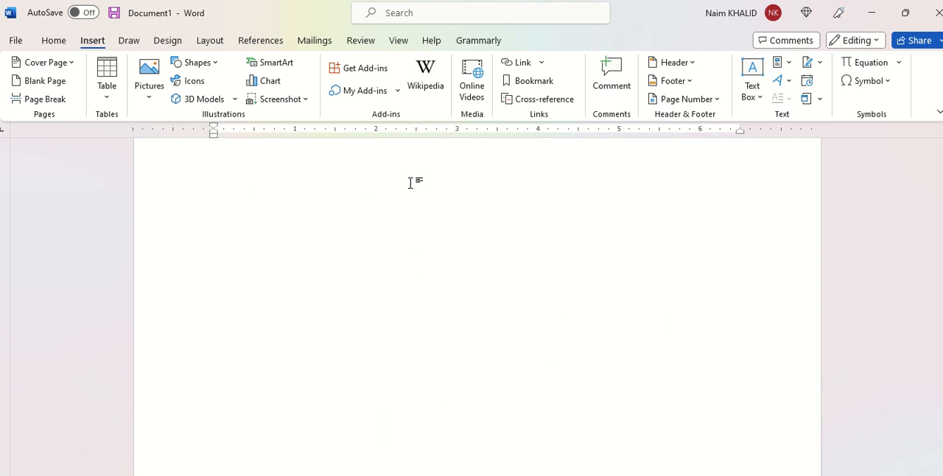
pyautogui.scroll(4, 411, 182)
pyautogui.scroll(-2, 330, 344)
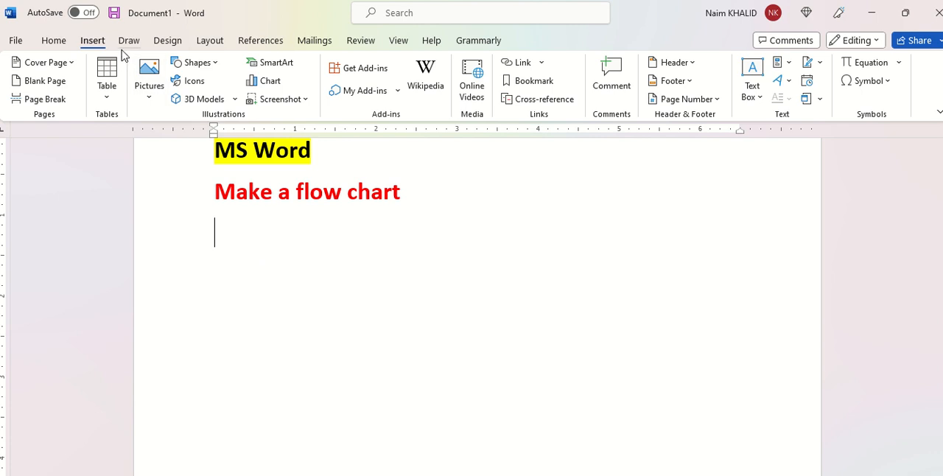
# Draw a flowchart connector circle about 0.65" wide and 0.64" high below the heading
pyautogui.click(197, 63)
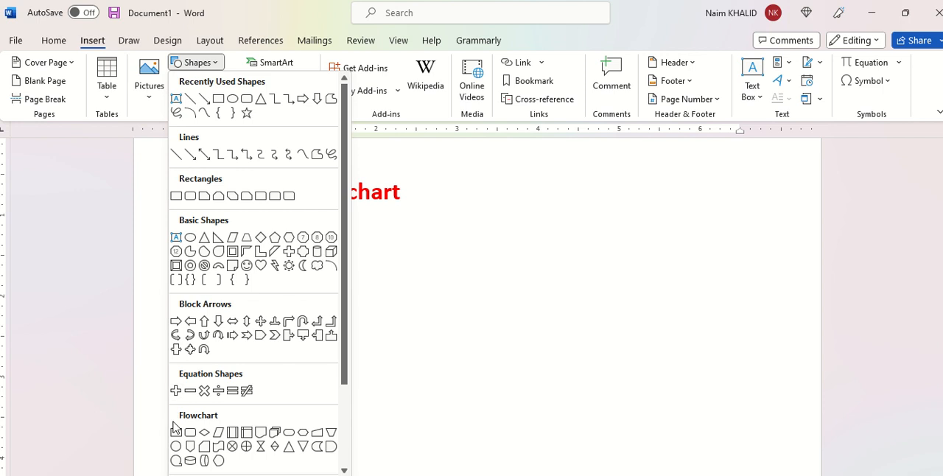
pyautogui.click(176, 446)
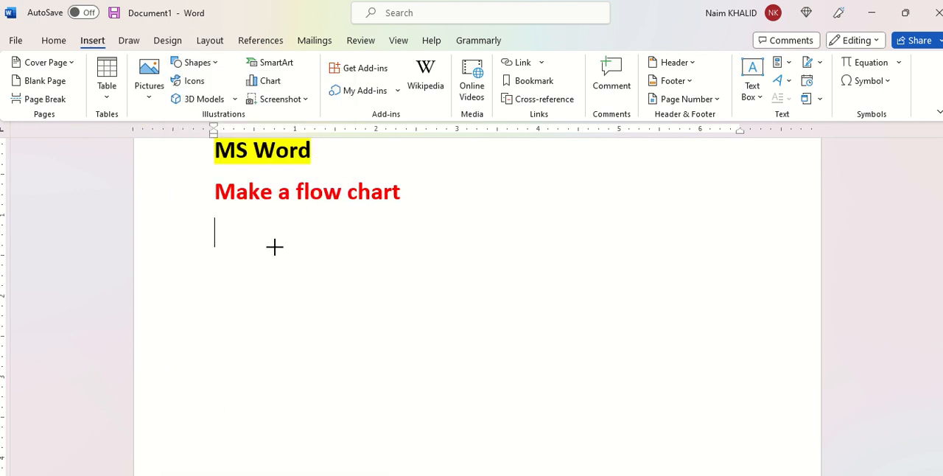
pyautogui.moveTo(248, 236); pyautogui.dragTo(303, 288)
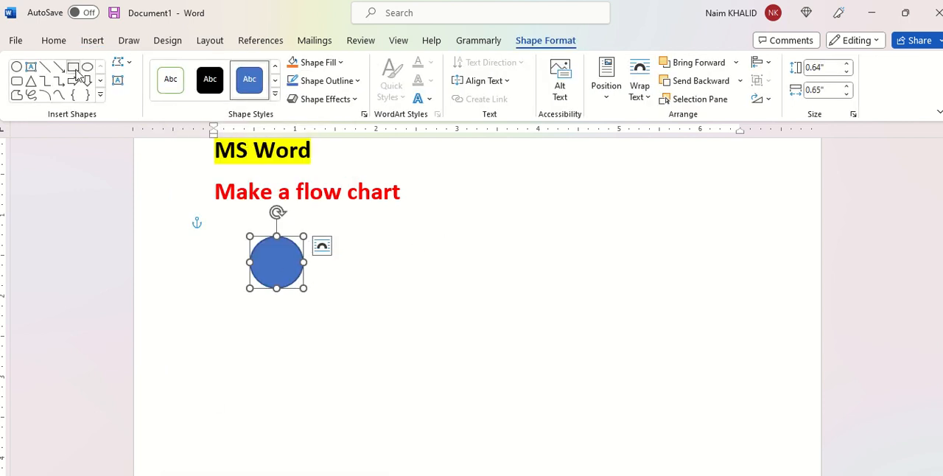
# Draw a rectangle about 1.16" by 0.5" to the right of the circle and duplicate it alongside
pyautogui.click(73, 67)
pyautogui.moveTo(355, 243); pyautogui.dragTo(449, 285)
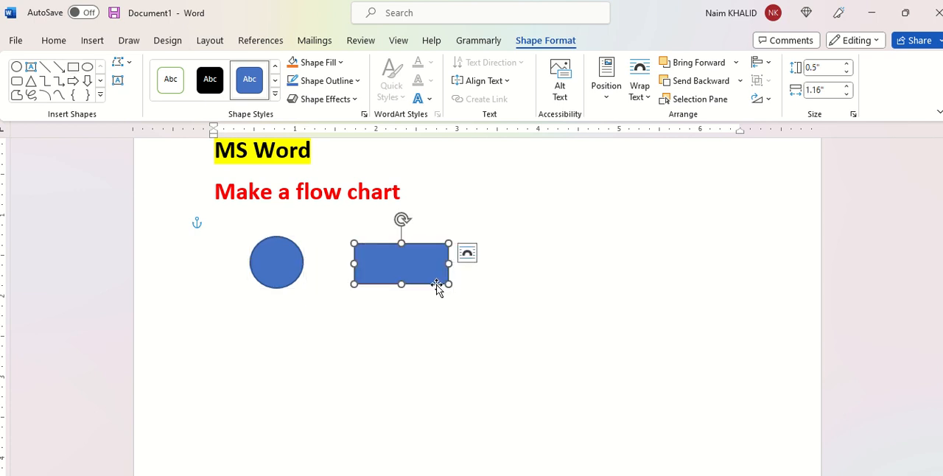
pyautogui.press('ctrl')
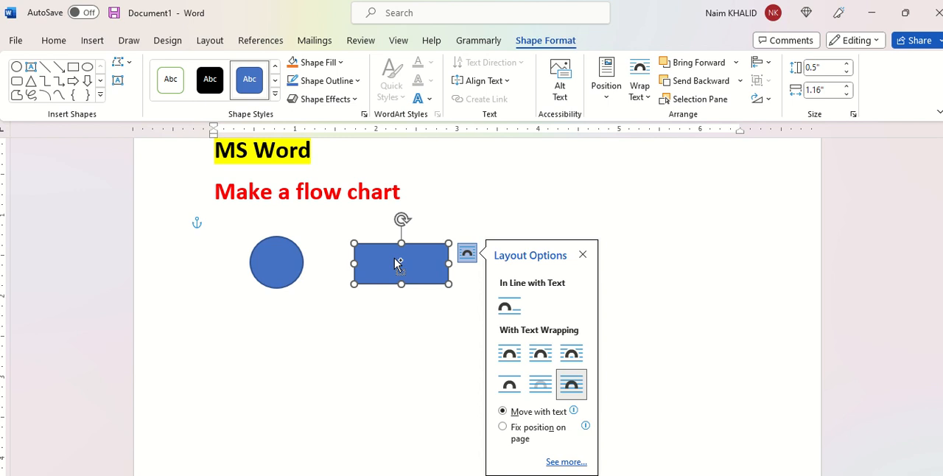
pyautogui.moveTo(397, 263); pyautogui.dragTo(508, 260)
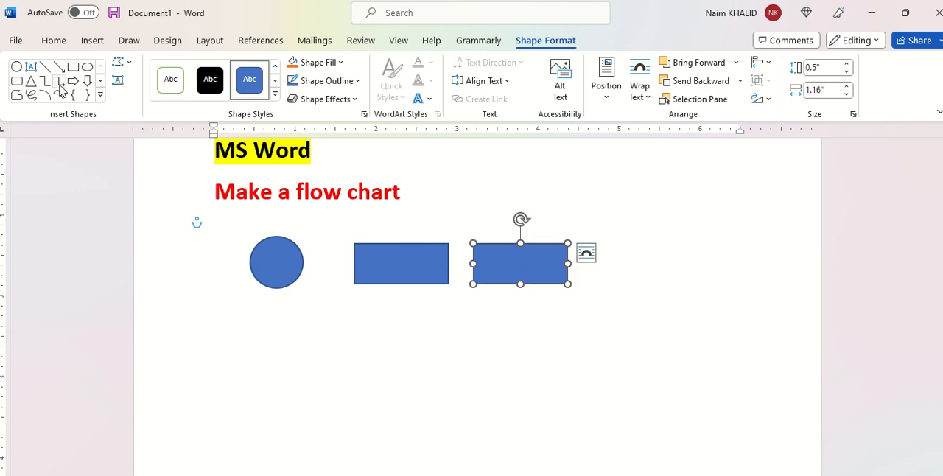
# Draw a flowchart document shape about 0.87" by 0.63" below the second rectangle and a decision diamond about 0.84" by 0.75" to that rectangle's right
pyautogui.click(100, 94)
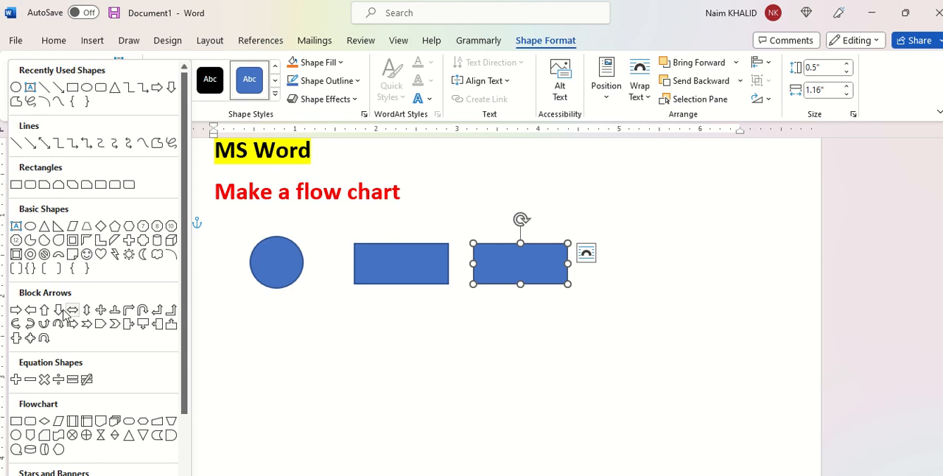
pyautogui.click(99, 423)
pyautogui.moveTo(497, 316); pyautogui.dragTo(568, 367)
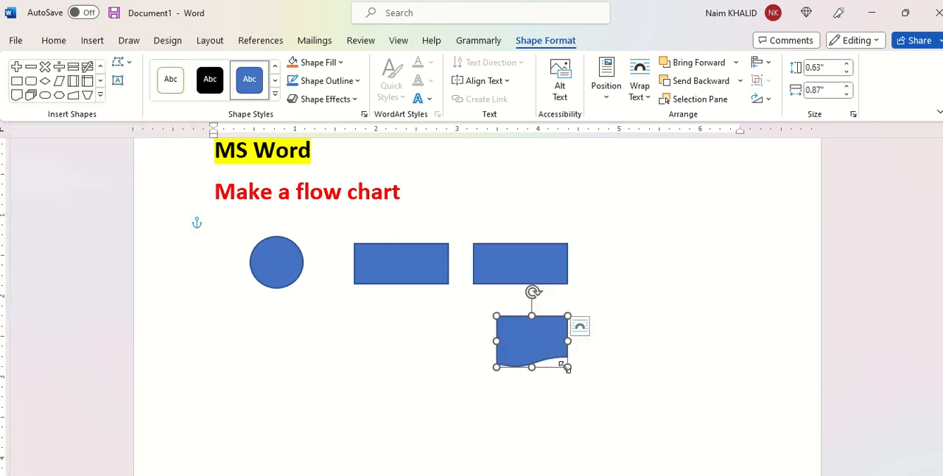
pyautogui.click(100, 95)
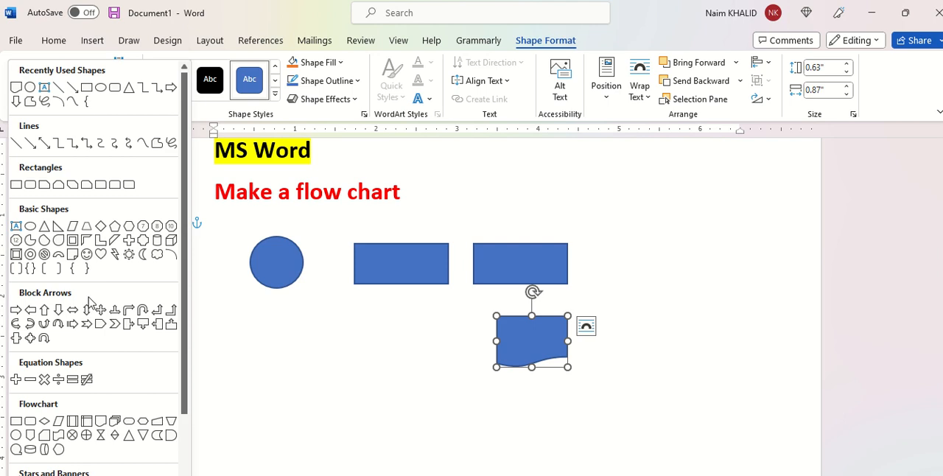
pyautogui.click(44, 423)
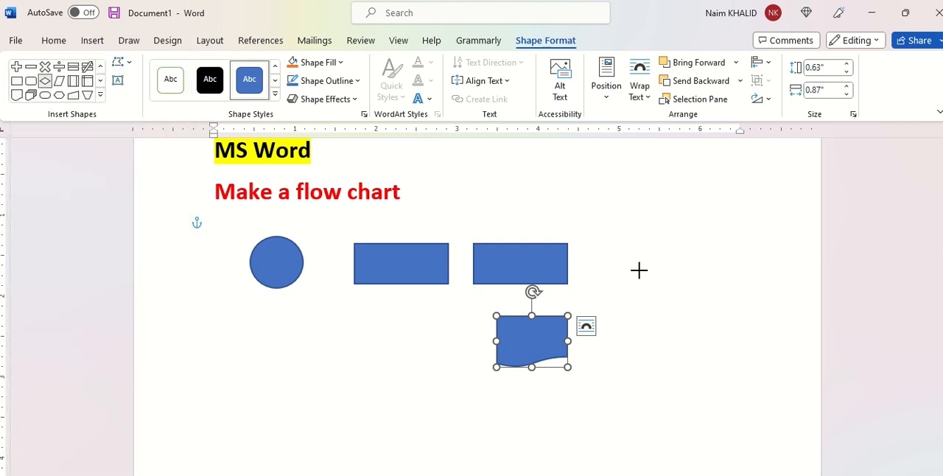
pyautogui.moveTo(617, 249); pyautogui.dragTo(687, 310)
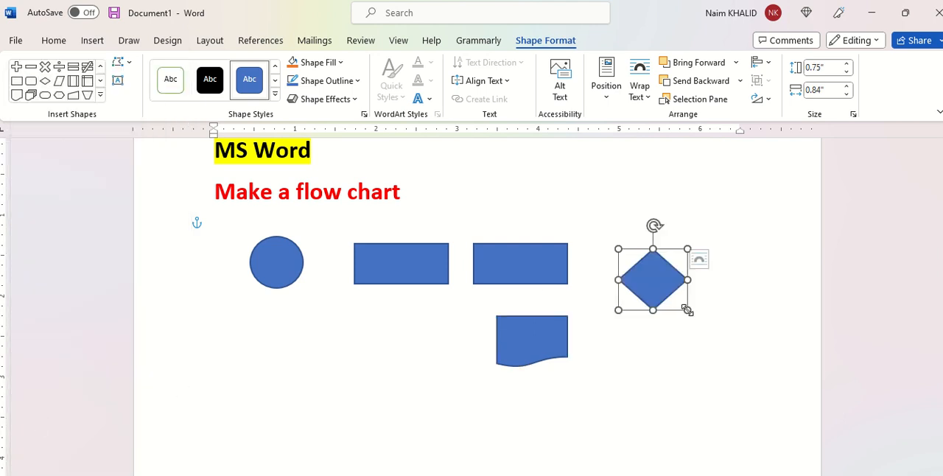
# Copy the second rectangle below and to the right of the diamond, and copy the circle beneath the rightmost rectangle
pyautogui.click(496, 273)
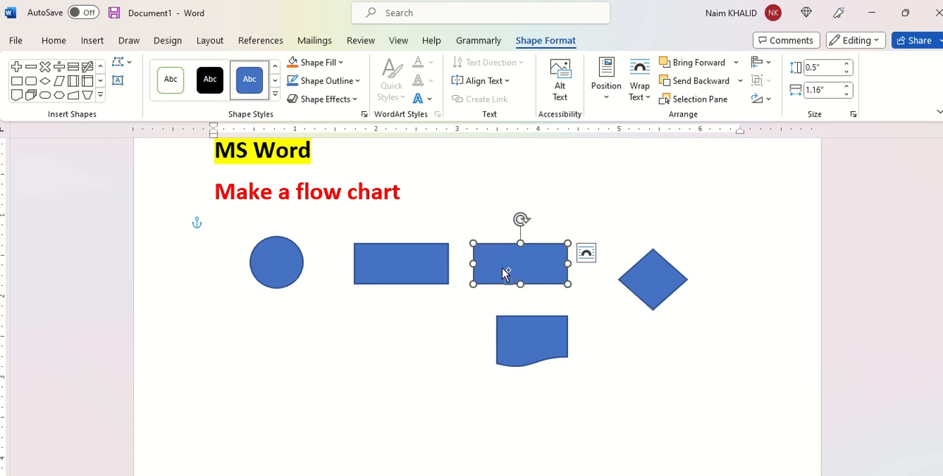
pyautogui.moveTo(503, 274); pyautogui.dragTo(735, 286)
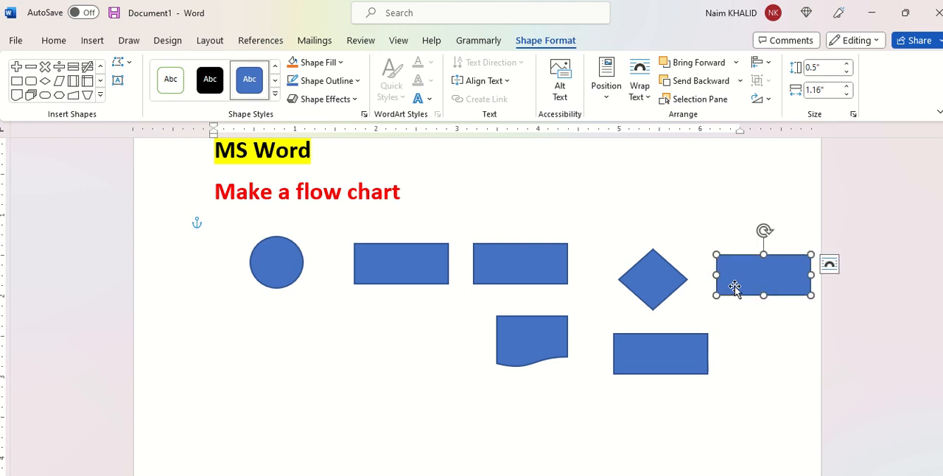
pyautogui.click(256, 264)
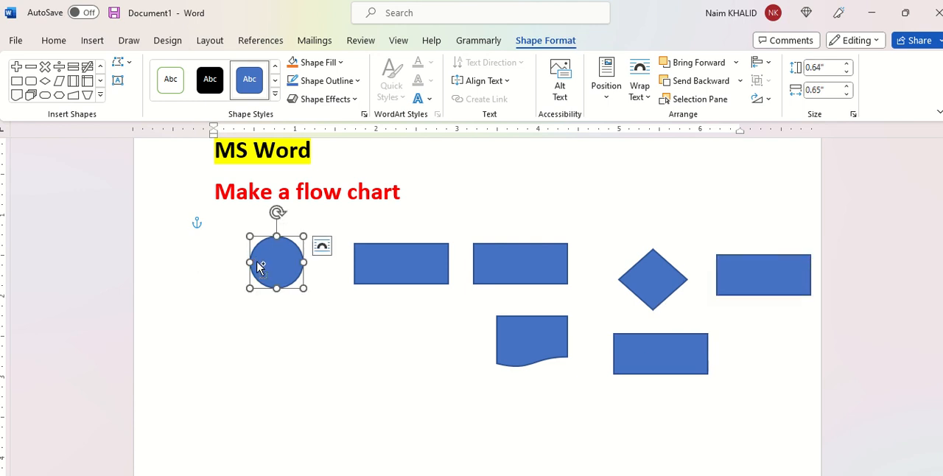
pyautogui.moveTo(258, 267); pyautogui.dragTo(759, 356)
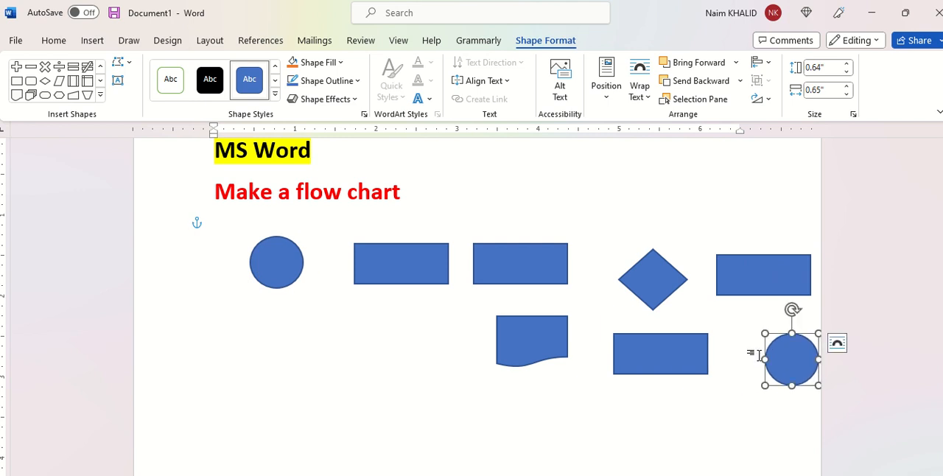
# Connect the first circle, the two upper rectangles and the diamond in sequence with straight arrows
pyautogui.click(101, 94)
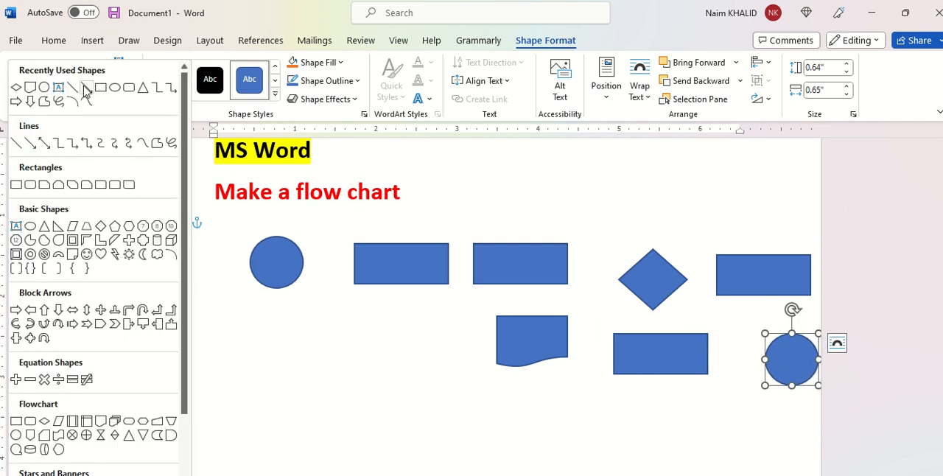
pyautogui.click(87, 93)
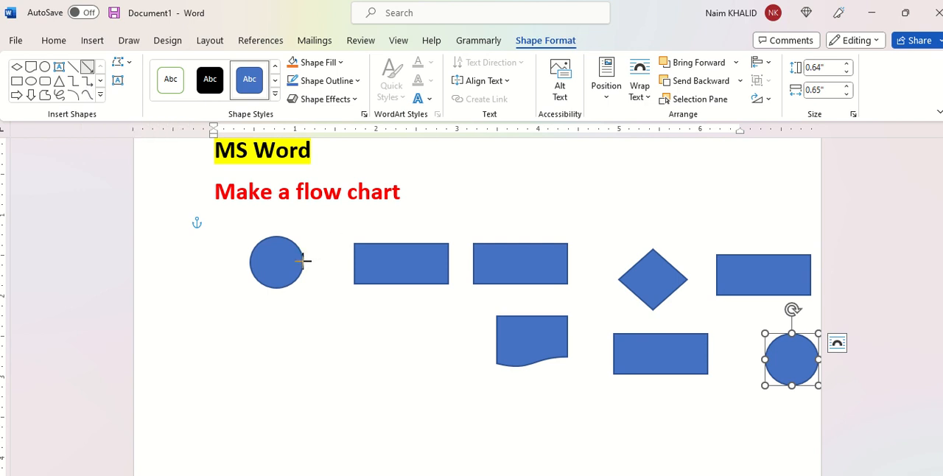
pyautogui.moveTo(304, 261); pyautogui.dragTo(354, 261)
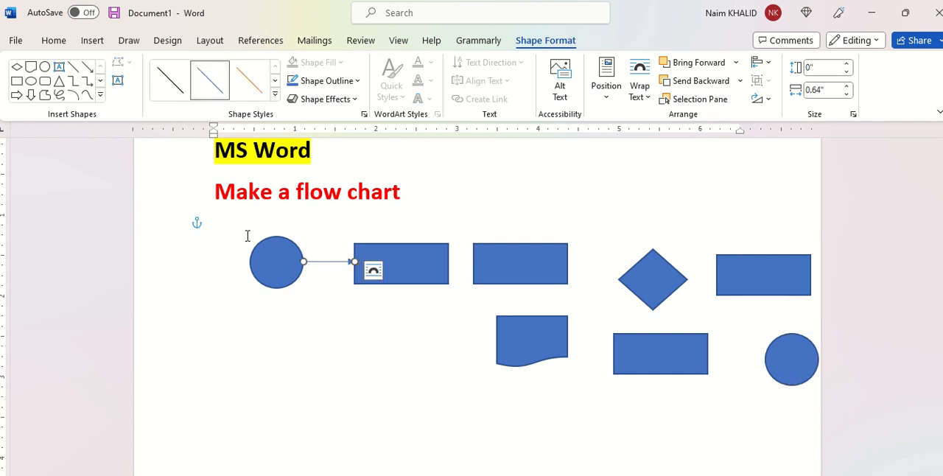
pyautogui.click(87, 65)
pyautogui.moveTo(449, 262); pyautogui.dragTo(473, 261)
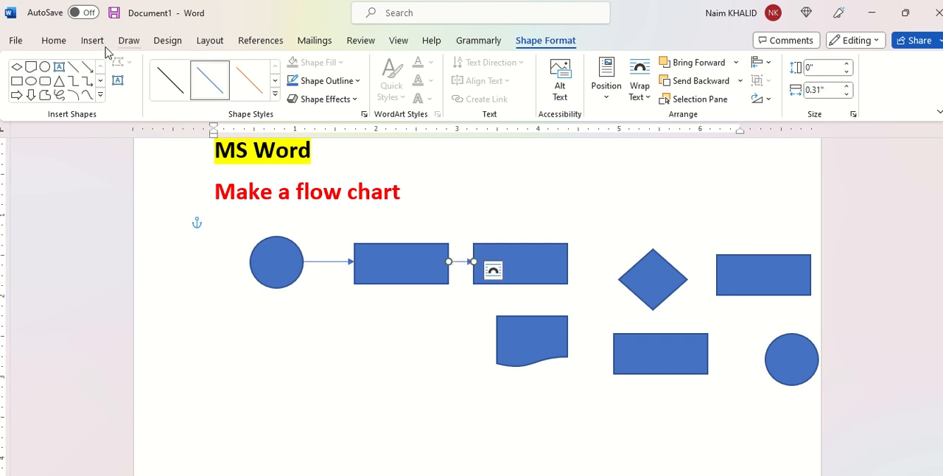
pyautogui.click(88, 66)
pyautogui.moveTo(568, 267); pyautogui.dragTo(618, 280)
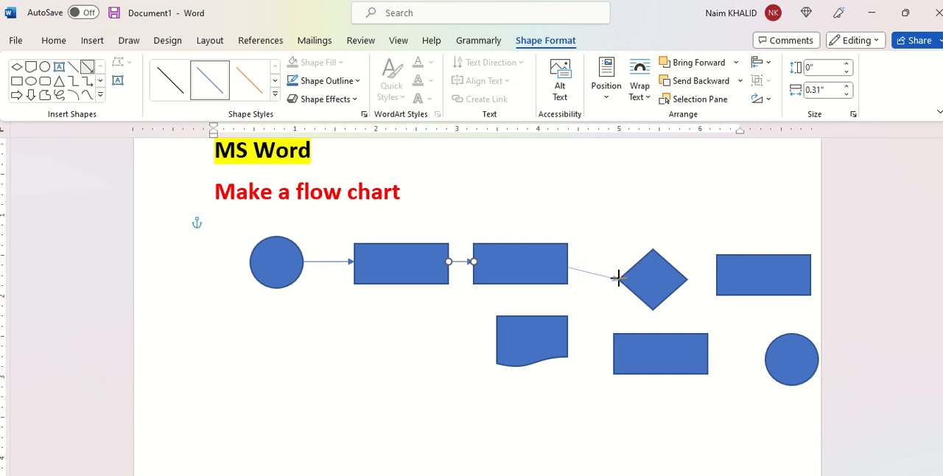
pyautogui.moveTo(618, 279); pyautogui.dragTo(619, 280)
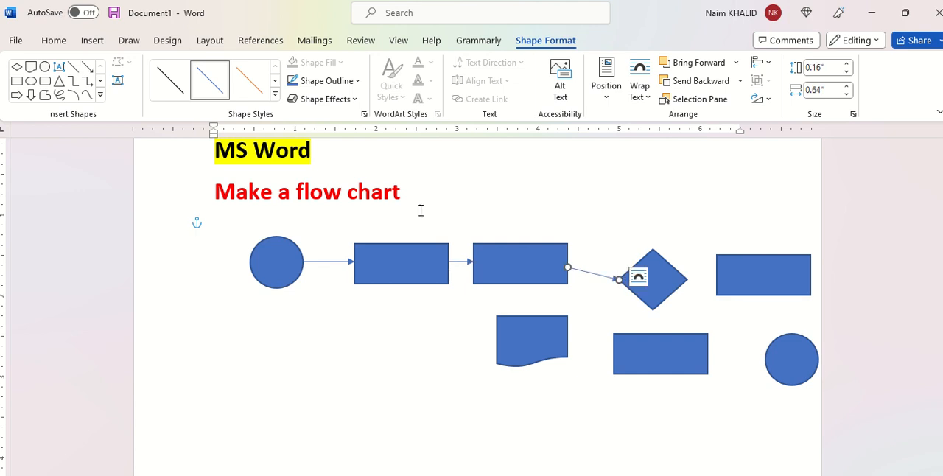
# Draw arrows from the diamond to the rectangles below and beside it, and from the rightmost rectangle to the last circle
pyautogui.click(88, 69)
pyautogui.moveTo(653, 310); pyautogui.dragTo(658, 334)
pyautogui.click(88, 68)
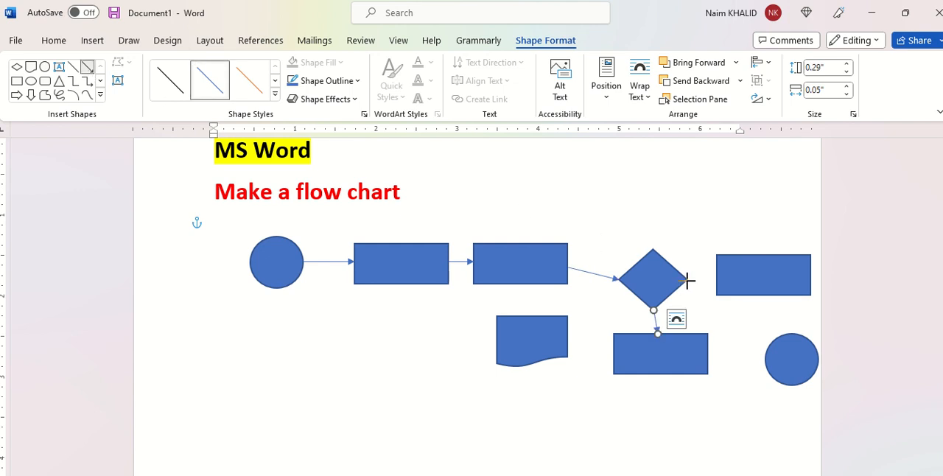
pyautogui.moveTo(687, 280); pyautogui.dragTo(717, 280)
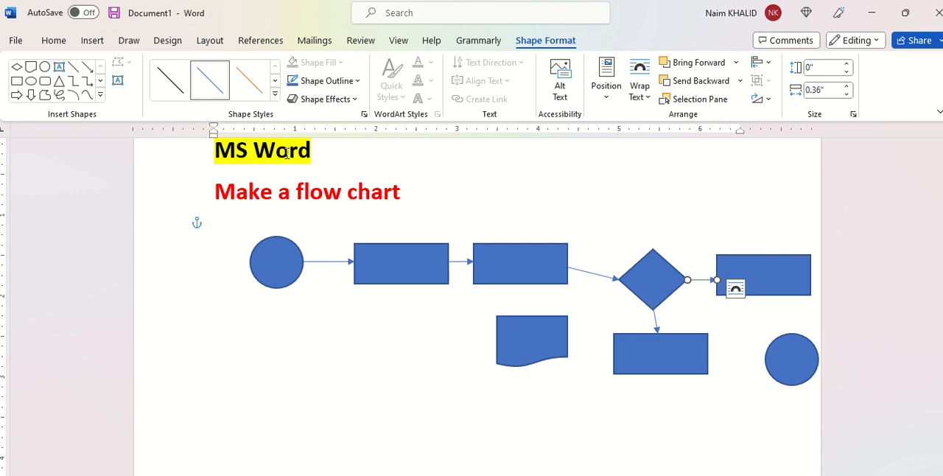
pyautogui.click(88, 68)
pyautogui.moveTo(771, 296); pyautogui.dragTo(785, 336)
# Label the first circle "Applic" and select the adjacent rectangle for its label
pyautogui.click(284, 262)
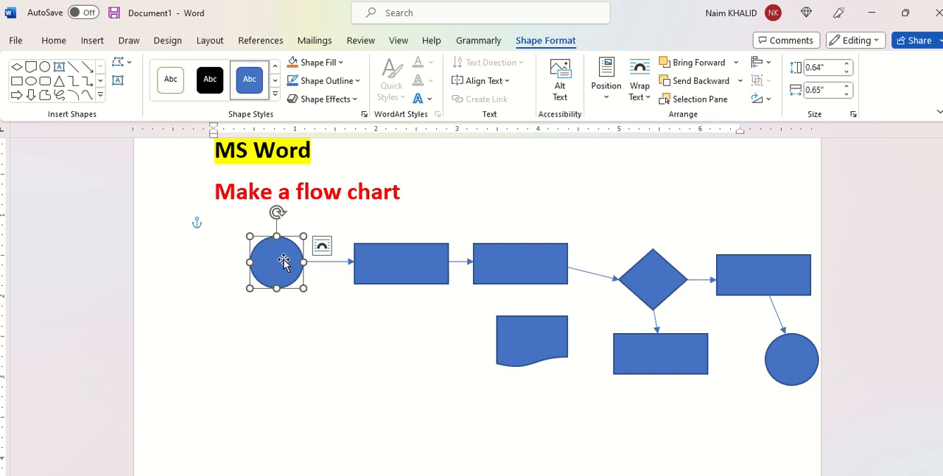
pyautogui.write('Applic')
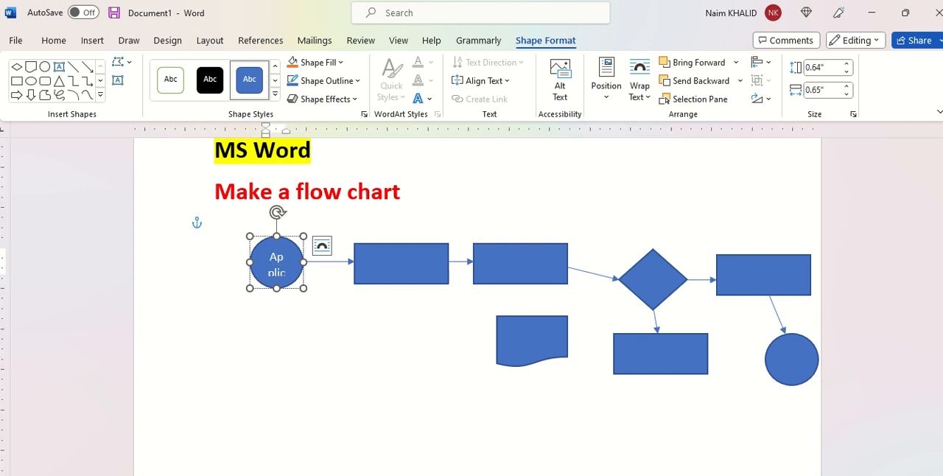
pyautogui.click(407, 266)
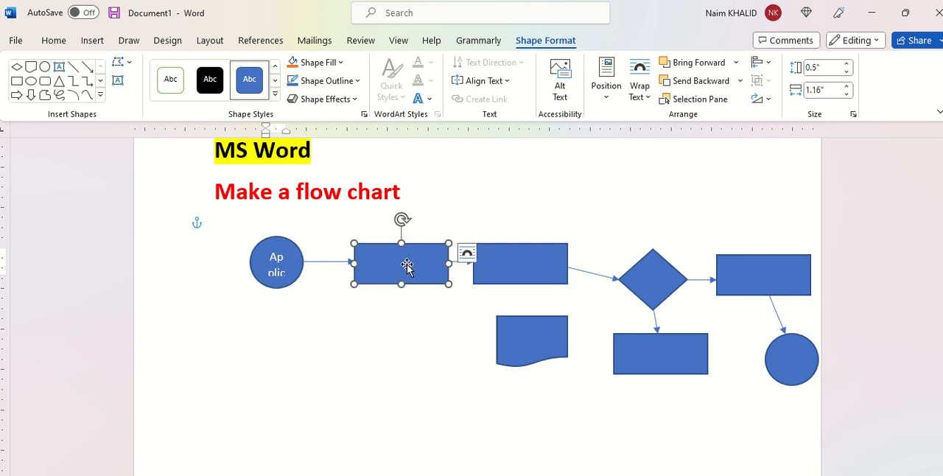